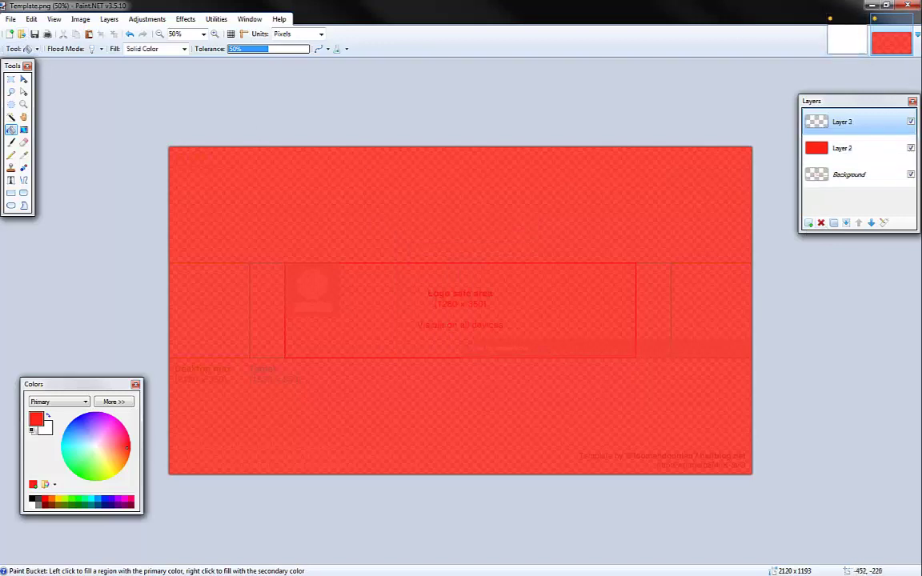
Open the image file A.png and select the whole logo for copying
left_click(21, 34)
left_click(321, 130)
left_click(278, 252)
key("ctrl+a")
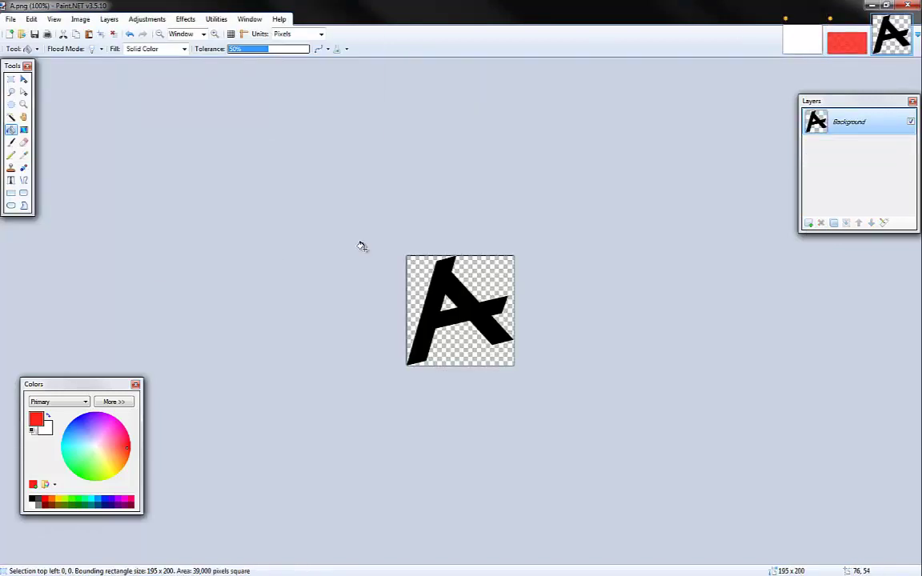
key("m")
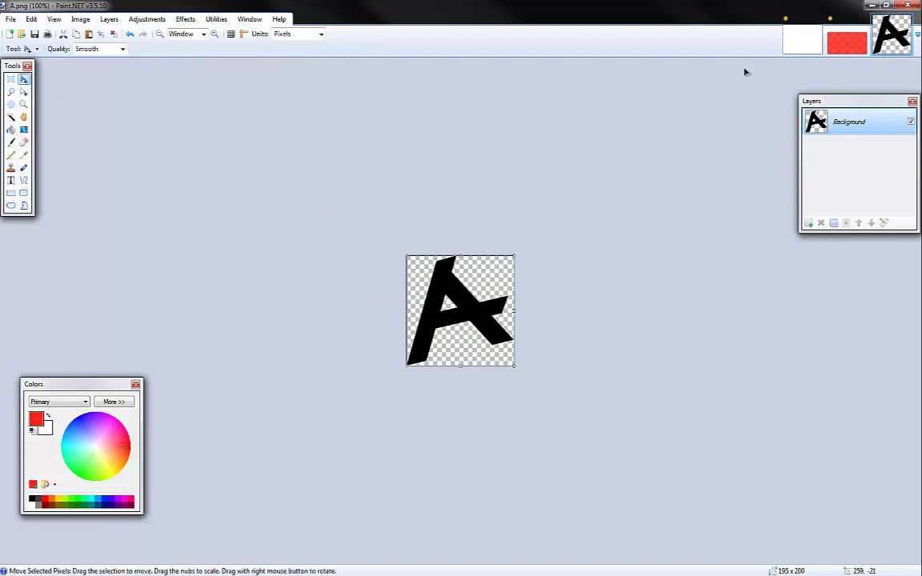
Paste the black A logo into Template.png and place it in the middle of the logo safe area
left_click(847, 42)
key("ctrl+v")
left_click_drag(196, 168, 455, 310)
left_click_drag(481, 287, 461, 310)
Set up the Text tool with the Arnprior font at size 20
left_click(14, 181)
left_click(136, 49)
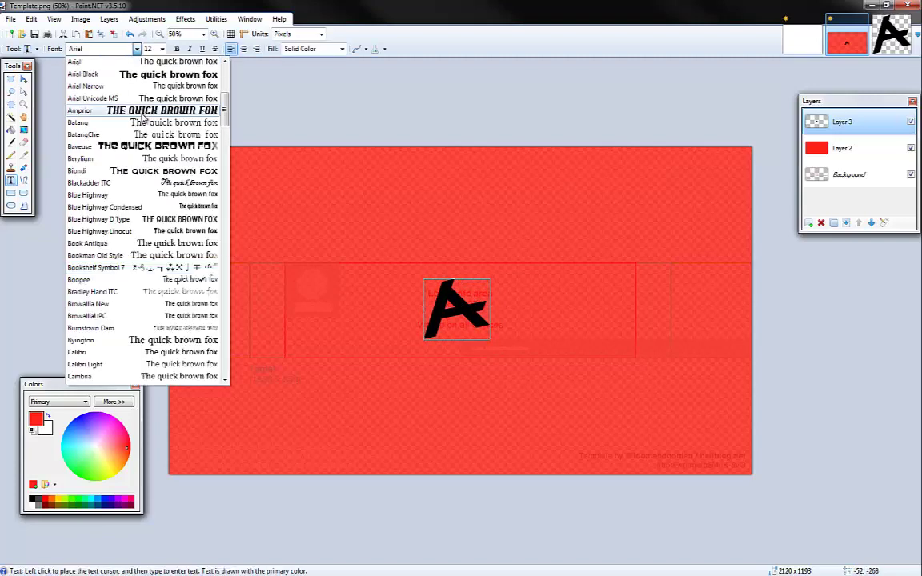
left_click(80, 104)
left_click(162, 49)
left_click(155, 127)
left_click(286, 191)
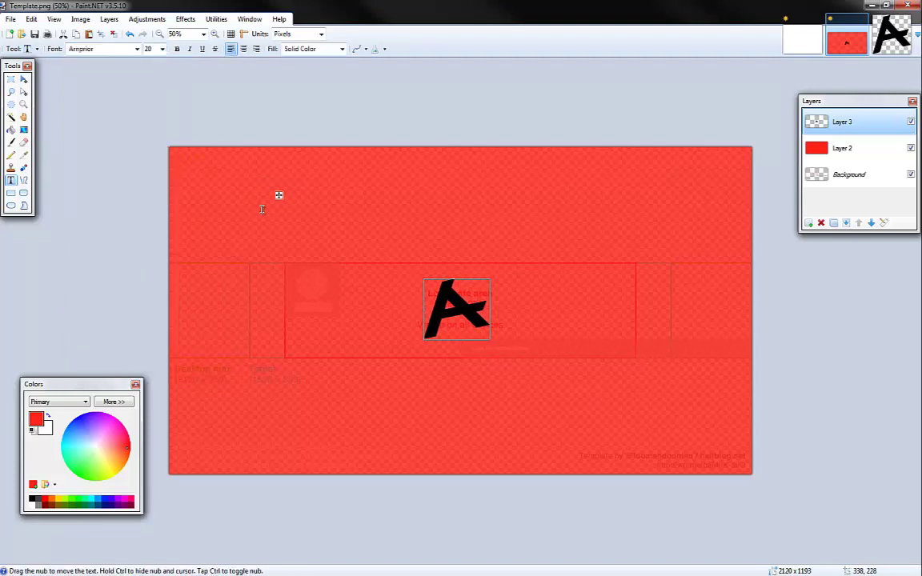
Add a new layer for the lettering and clear the selection around the A logo
left_click(23, 79)
key("ctrl+shift+n")
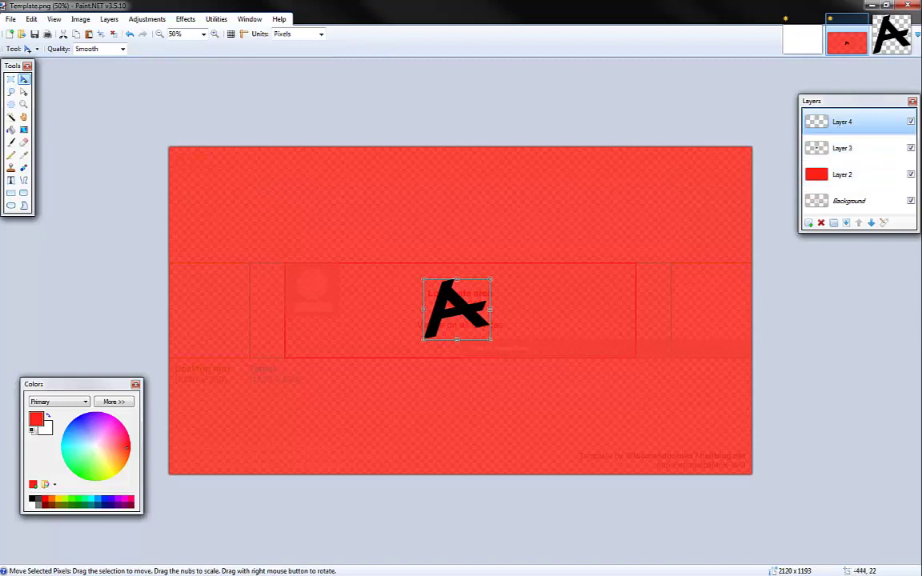
left_click(12, 182)
left_click(286, 198)
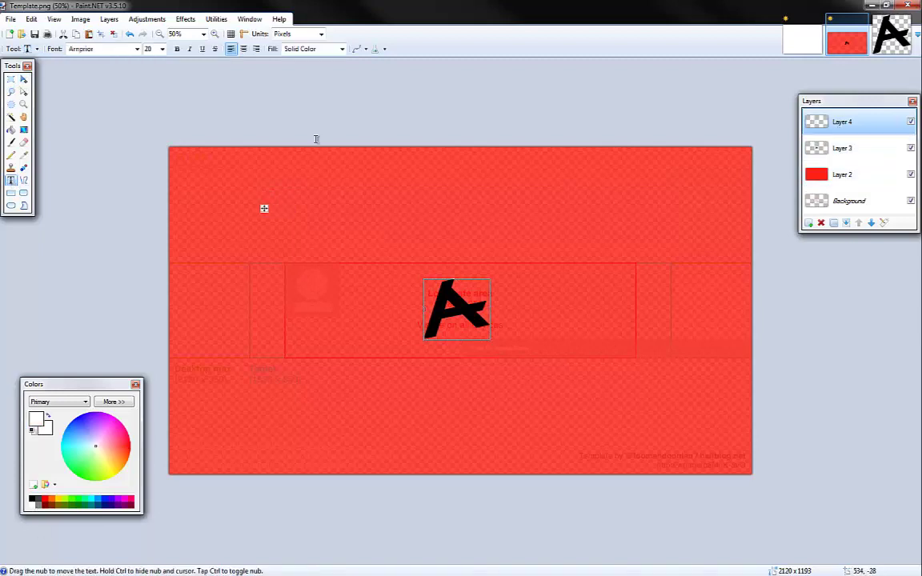
left_click(11, 79)
left_click(103, 150)
left_click(11, 181)
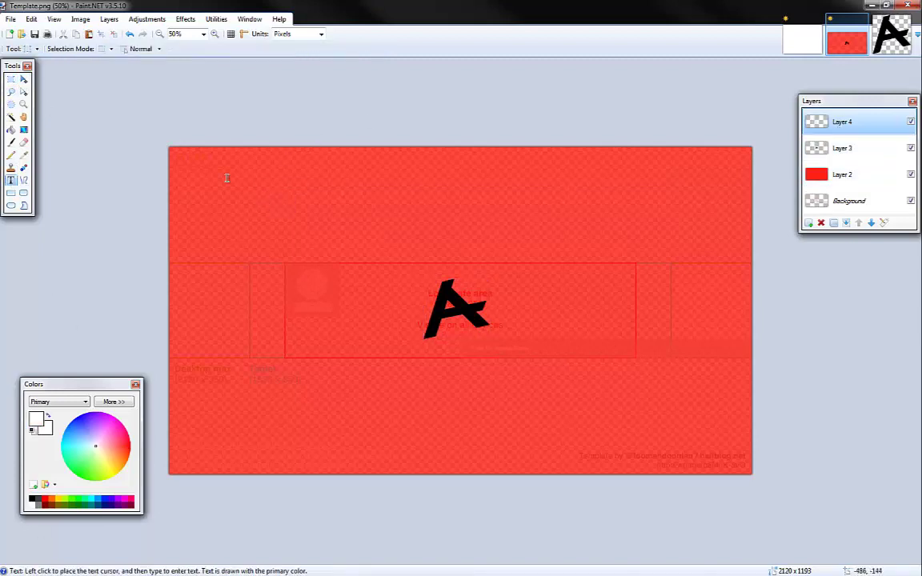
Write ALPHA in white and place it, slightly rotated, along the crossbar of the A logo
left_click(229, 180)
type("AALPHA")
left_click(11, 78)
left_click_drag(227, 172, 476, 310)
left_click(23, 79)
key("ctrl+z")
key("ctrl+z")
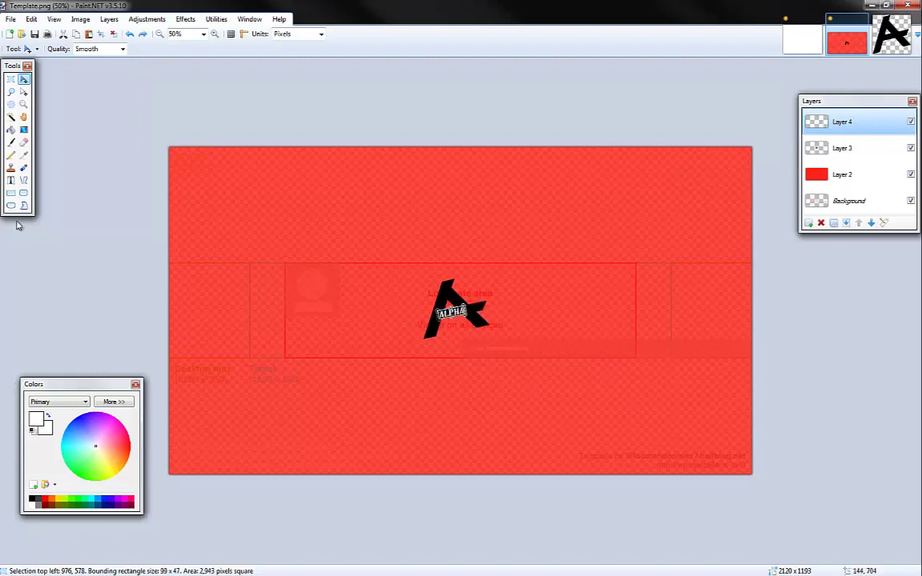
Clear the selection and write IT TUTORIALS in white on an empty area of the canvas
left_click(12, 180)
left_click(11, 79)
left_click(86, 213)
left_click(12, 181)
left_click(249, 175)
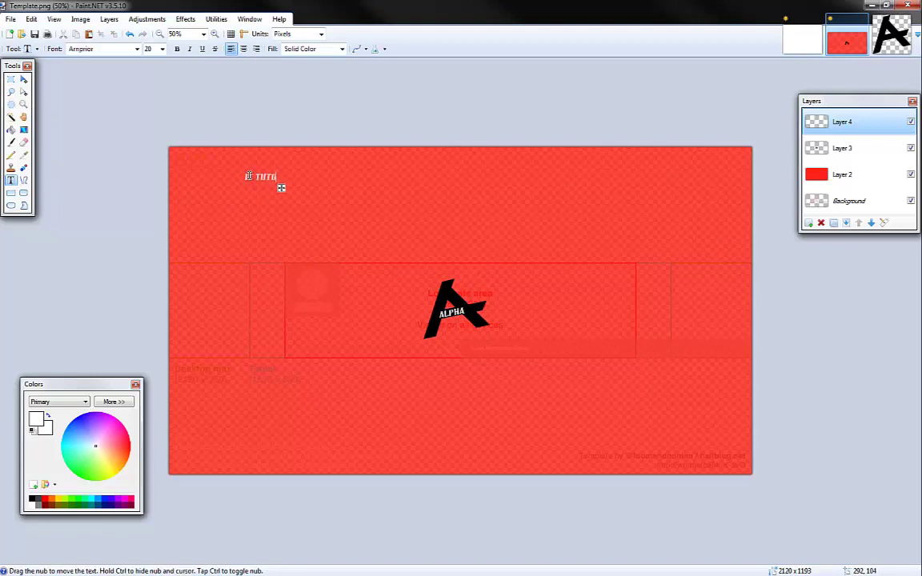
key("s")
Rotate the IT TUTORIALS text and move it along the outer edge of the A logo's slanted left leg
left_click_drag(242, 170, 396, 324)
left_click(24, 80)
mouse_move(423, 317)
left_mouse_down()
mouse_move(396, 298)
mouse_move(428, 304)
left_mouse_up()
left_click_drag(430, 298, 454, 304)
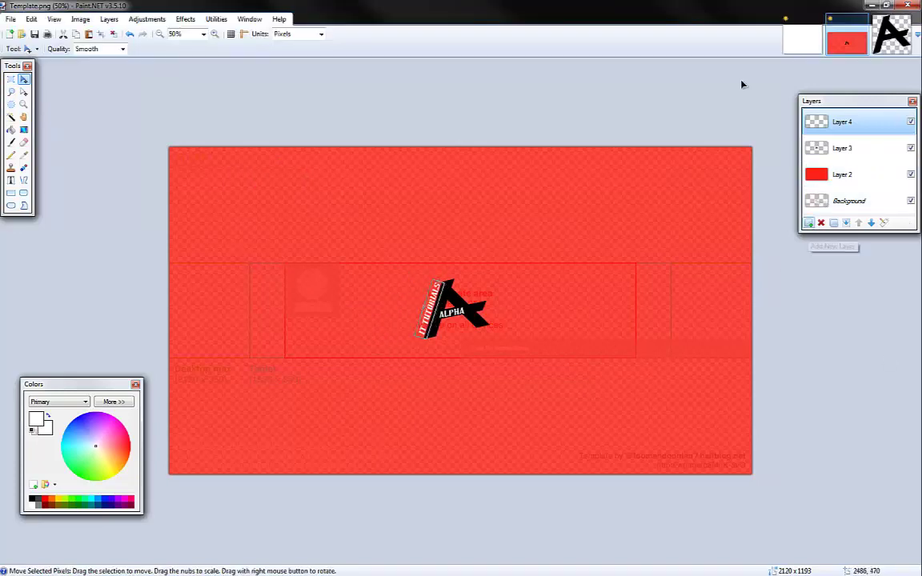
Add a new layer to the template and open the sunburst image YouTube dingle.jpg from the Pictures library
key("ctrl+shift+n")
left_click(22, 34)
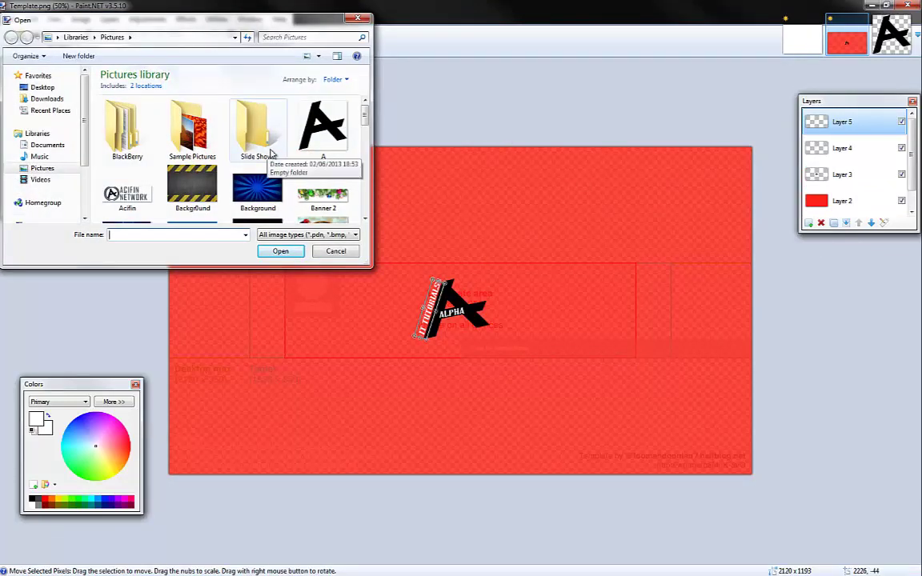
scroll(240, 184, "down", 10)
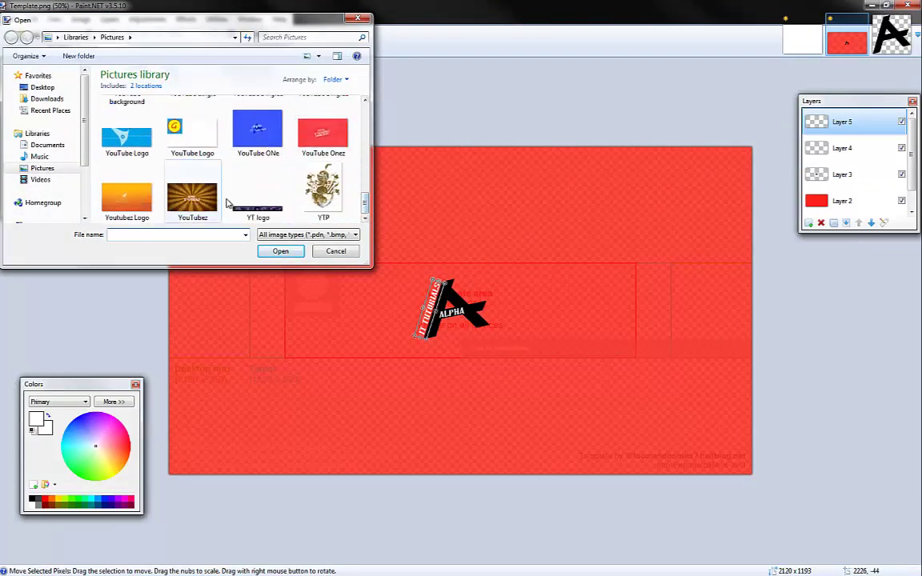
mouse_move(365, 203)
left_mouse_down()
mouse_move(365, 128)
mouse_move(367, 201)
left_mouse_up()
left_click(32, 99)
left_click(45, 169)
left_click_drag(366, 121, 367, 194)
left_click(194, 136)
left_click(281, 252)
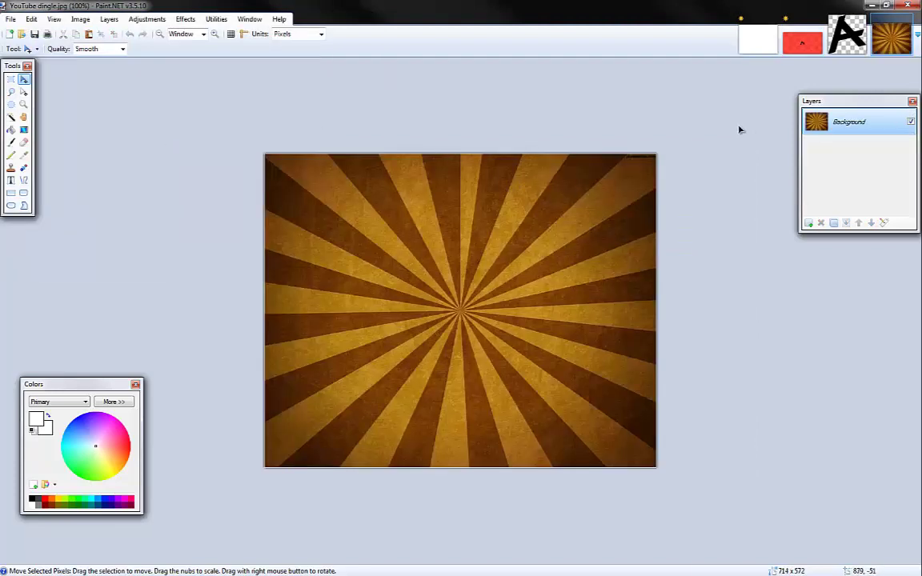
Copy the sunburst image onto the template's new layer and stretch it to fill the whole canvas
key("ctrl+a")
left_click(802, 41)
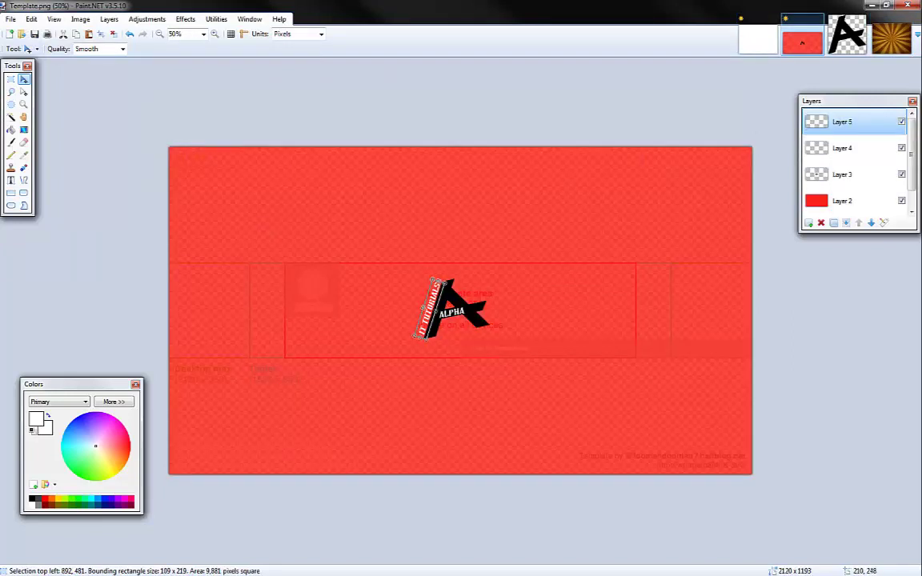
key("s")
key("ctrl+v")
left_click_drag(367, 304, 753, 480)
Apply the Pencil Sketch effect to the sunburst with a pencil tip size of 3 and a range of 0
left_click(185, 18)
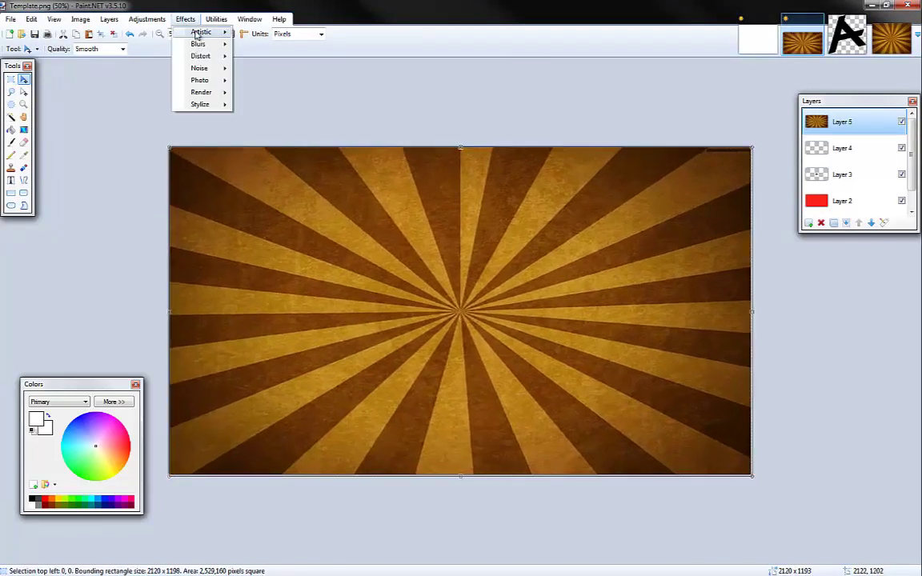
mouse_move(197, 35)
left_click(258, 56)
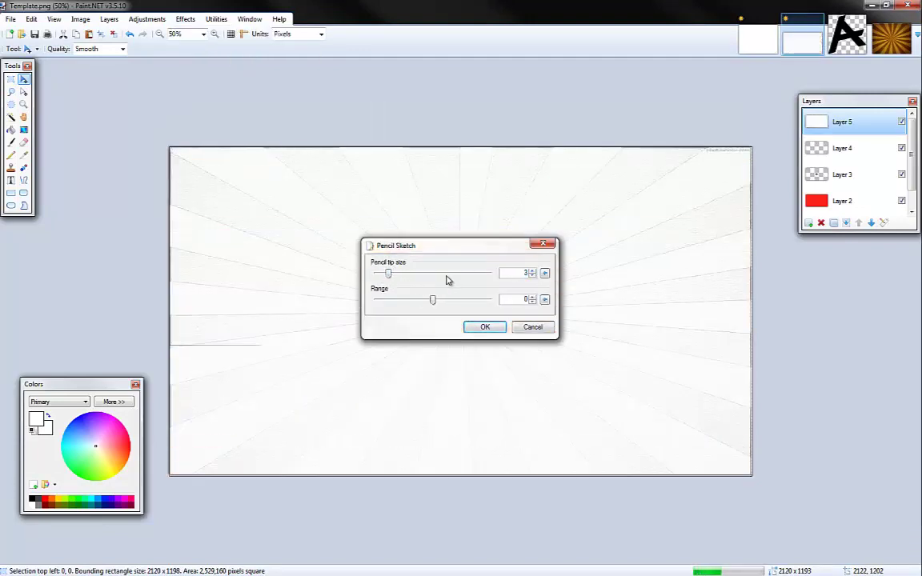
left_click(485, 327)
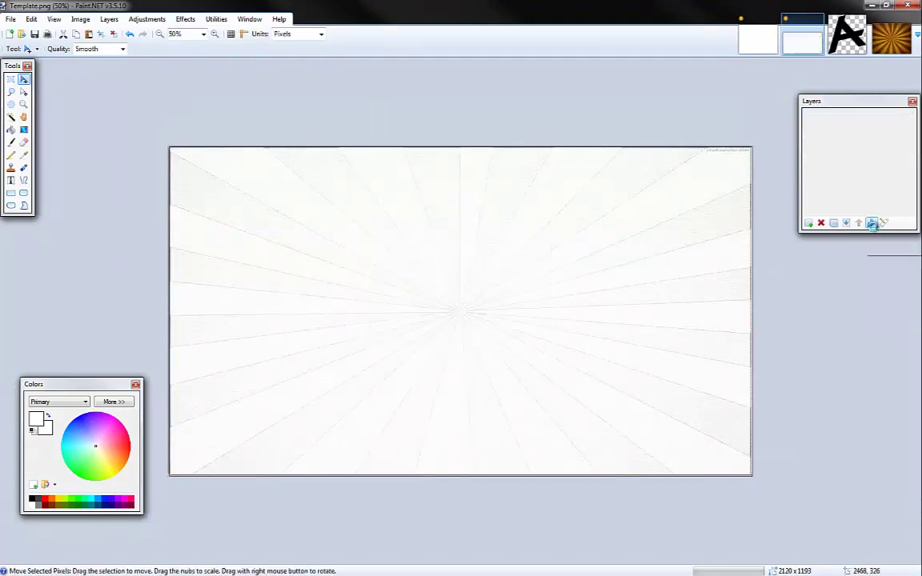
Move the sunburst layer, Layer 5, down the stack until it sits below the red Layer 2
left_click(872, 224)
left_click(872, 224)
left_click(873, 224)
Try Layer 2 and Layer 5 above the logo's Layer 3, and restore Layer 3 above Layer 2
left_click(861, 176)
left_click(861, 224)
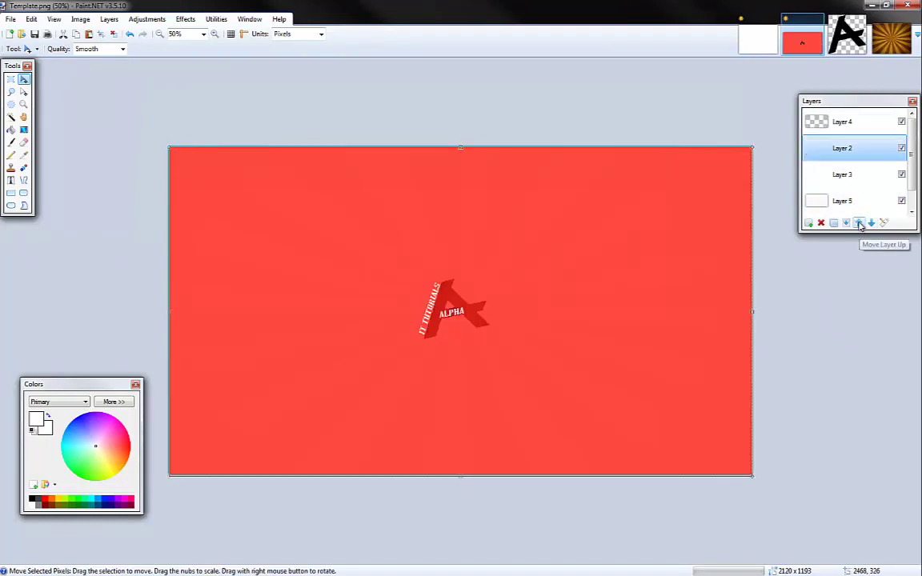
left_click(833, 201)
left_click(859, 223)
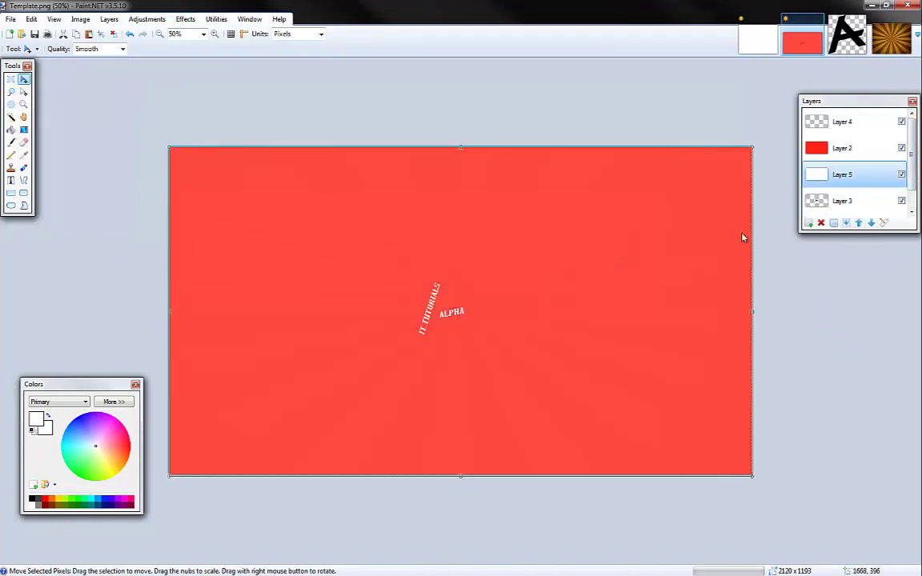
left_click(836, 201)
left_click(859, 222)
left_click(858, 223)
double_click(846, 184)
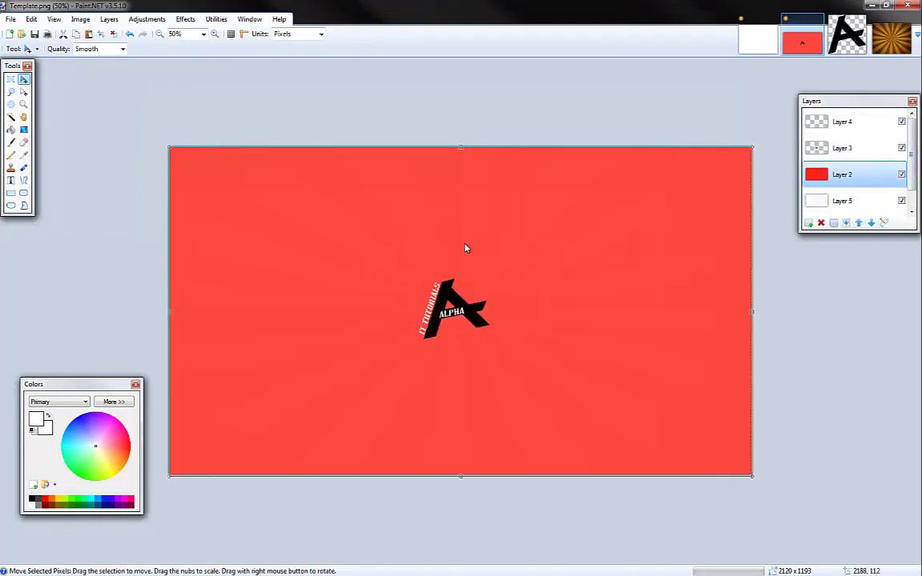
left_click_drag(527, 313, 509, 319)
left_click(514, 337)
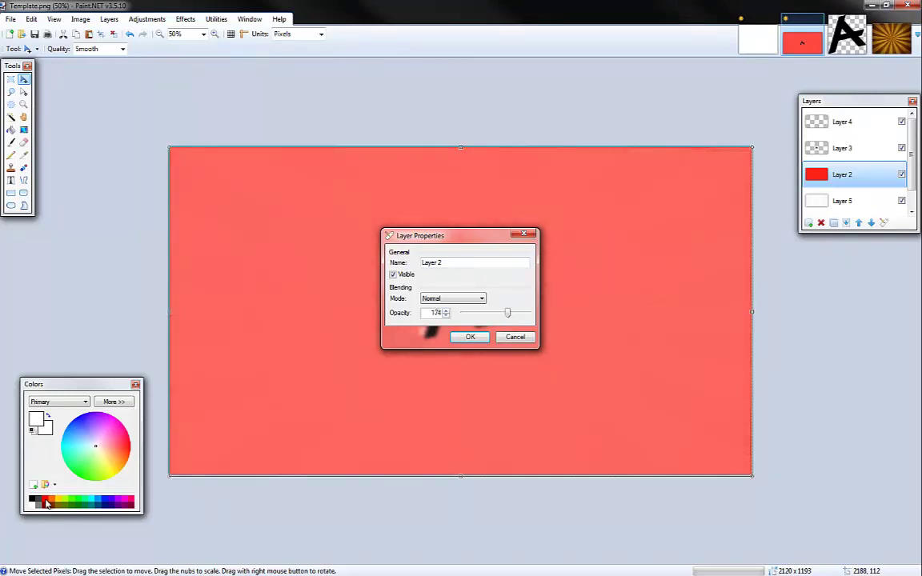
Fill Layer 2 with pure red and set the layer's opacity to 171
left_click(46, 499)
left_click(11, 130)
left_click(243, 156)
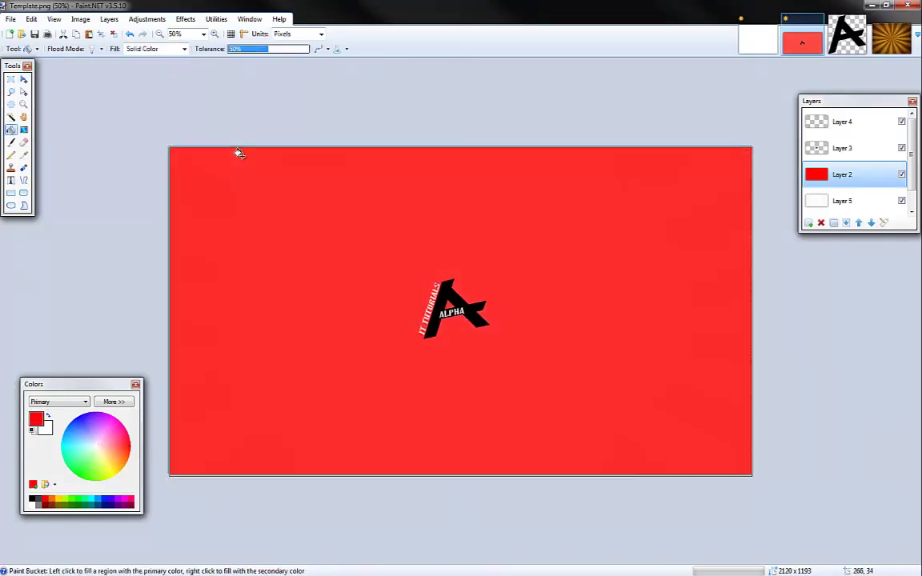
double_click(833, 177)
mouse_move(509, 318)
left_mouse_down()
mouse_move(498, 318)
mouse_move(507, 315)
left_mouse_up()
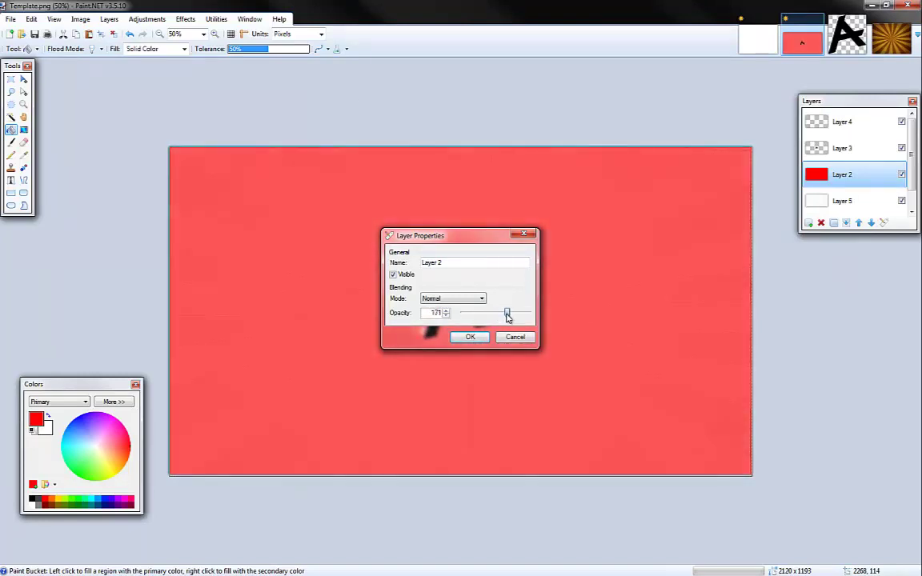
left_click(473, 337)
Move the Background template layer up to the top of the layer stack
scroll(827, 202, "down", 1)
left_click(851, 203)
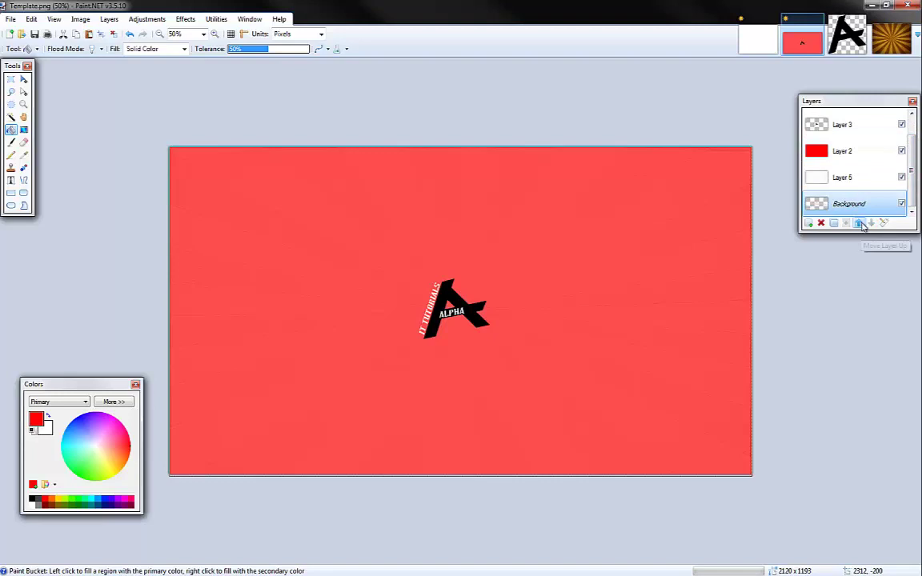
left_click(860, 225)
left_click(859, 224)
left_click(860, 224)
left_click(860, 224)
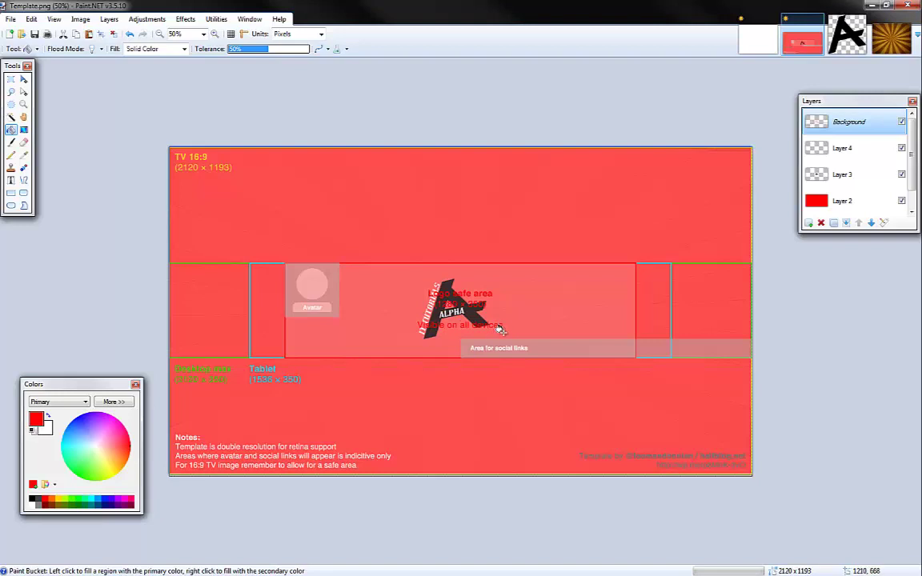
On a new layer, draw a white ellipse outline about 145 x 133 pixels above the logo, with brush width 10
left_click(10, 205)
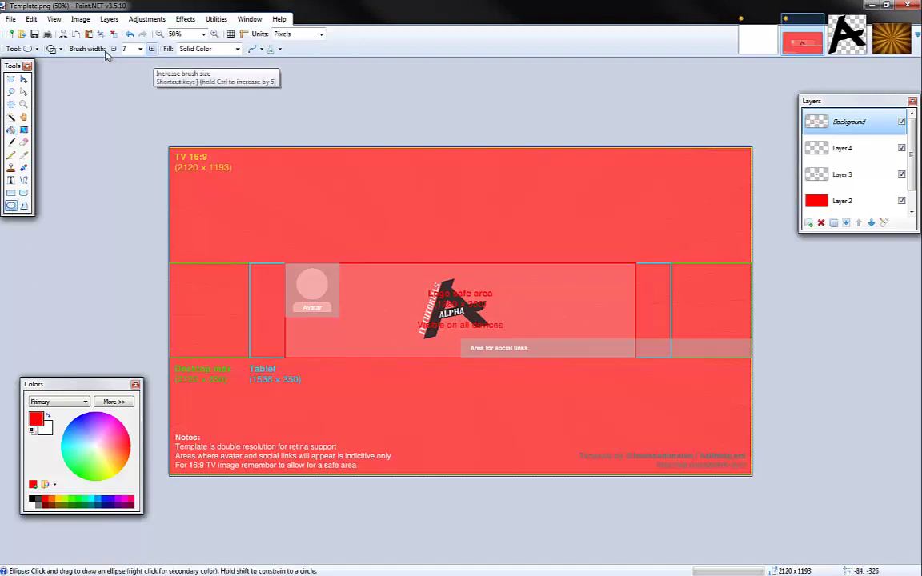
left_click_drag(517, 285, 547, 317)
key("ctrl+z")
left_click(32, 505)
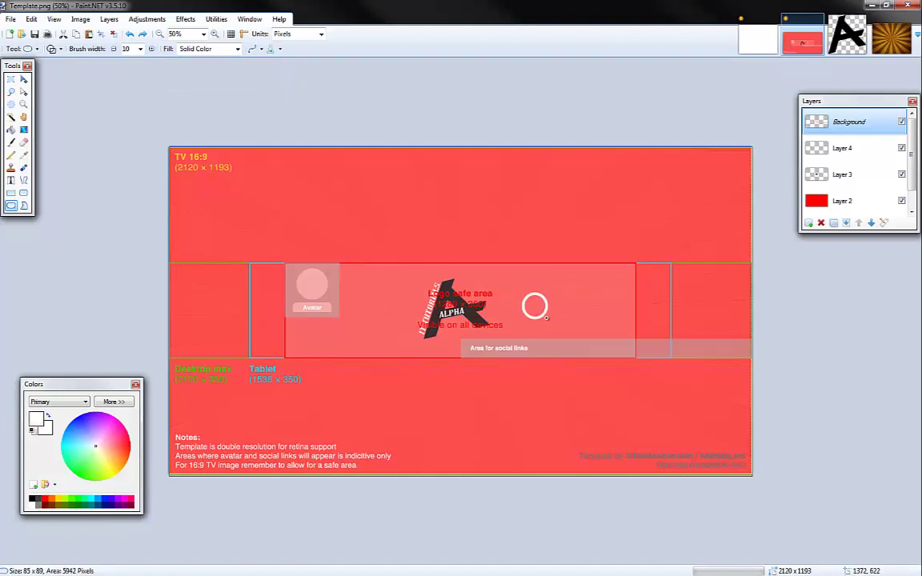
key("ctrl+shift+n")
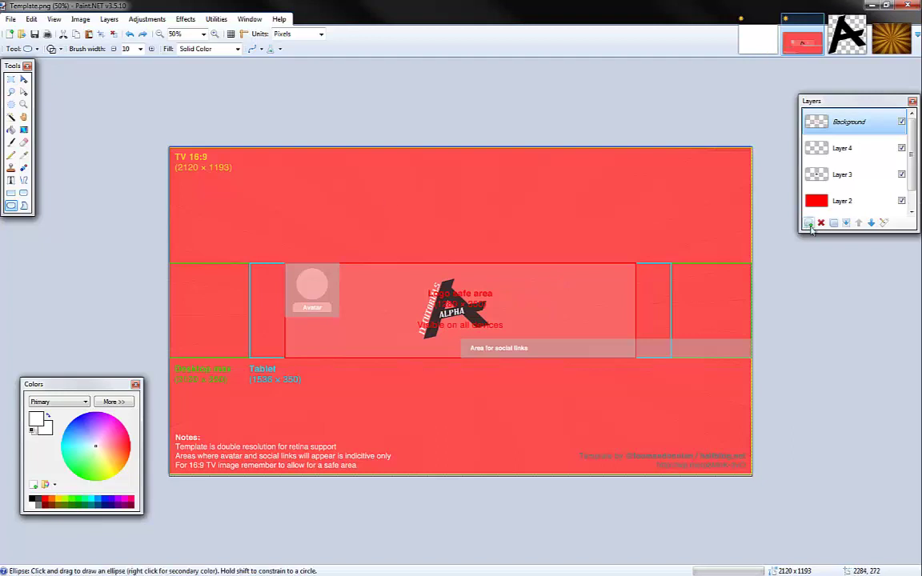
left_click_drag(383, 173, 422, 209)
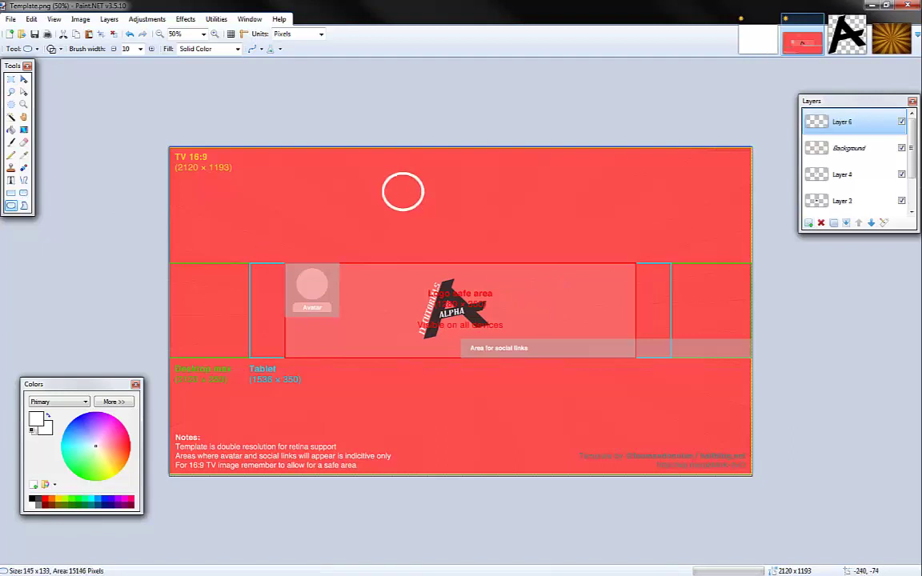
Duplicate the white circle and arrange four circles around the A logo, two on each side
left_click(12, 80)
left_click_drag(381, 167, 427, 213)
left_click(24, 79)
key("ctrl+a")
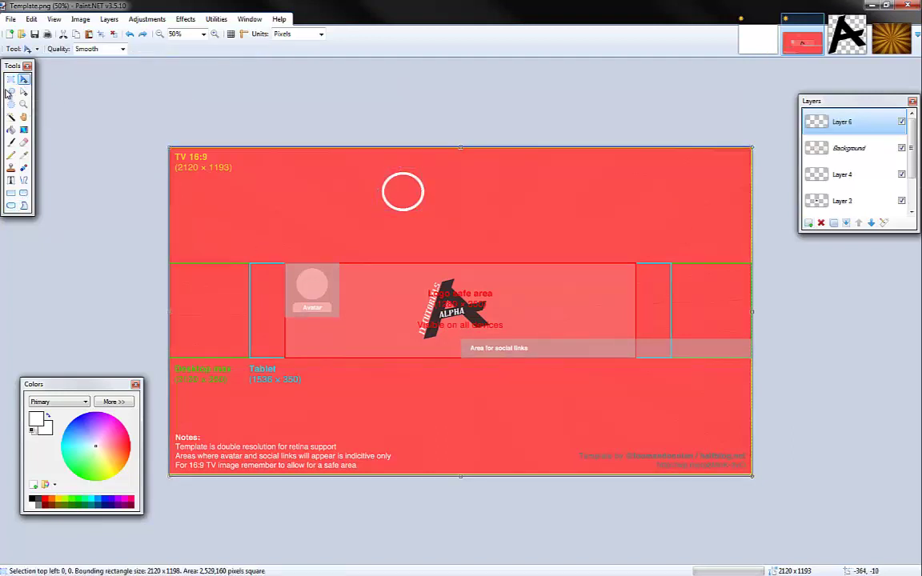
left_click(10, 78)
left_click_drag(378, 171, 521, 317)
left_click(23, 78)
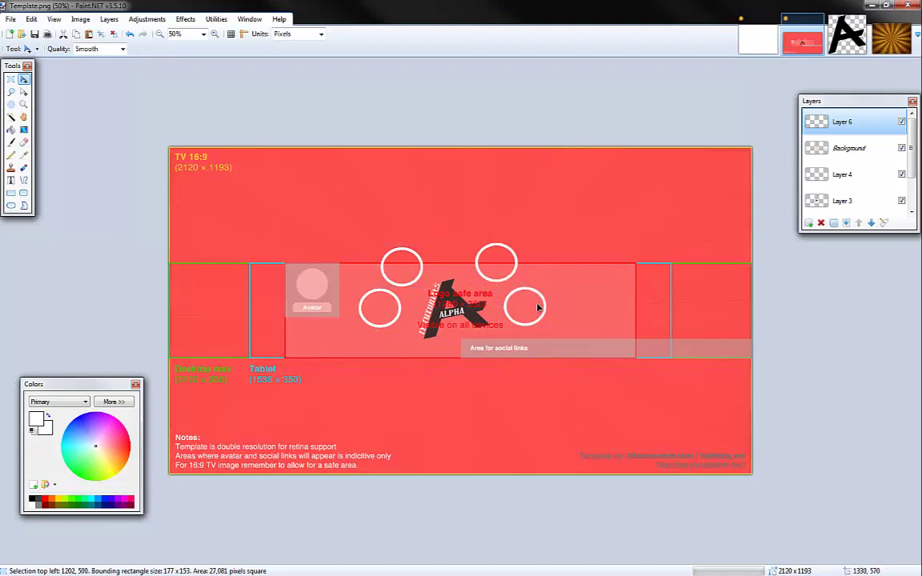
Lower the Background template layer's opacity to hide its guides, and clear the selection
double_click(849, 148)
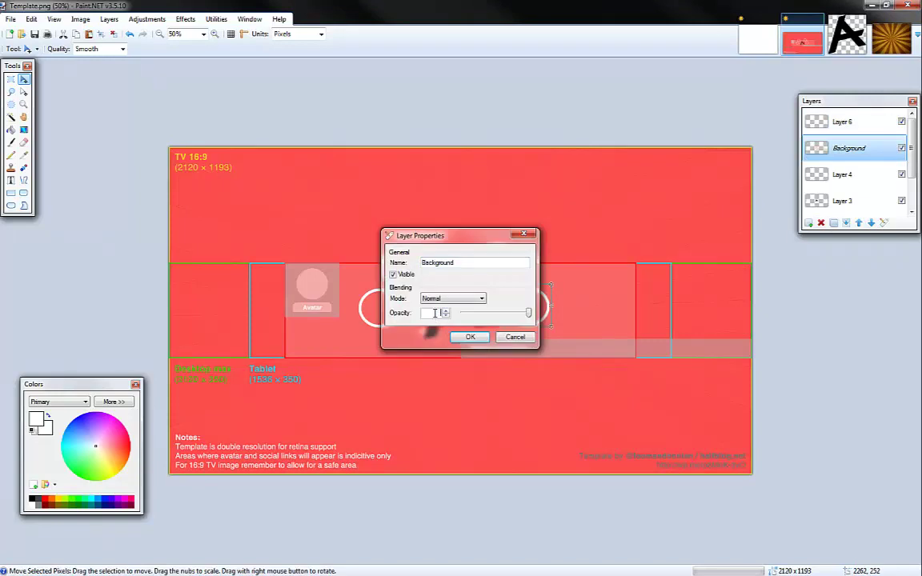
left_click(471, 337)
left_click(11, 79)
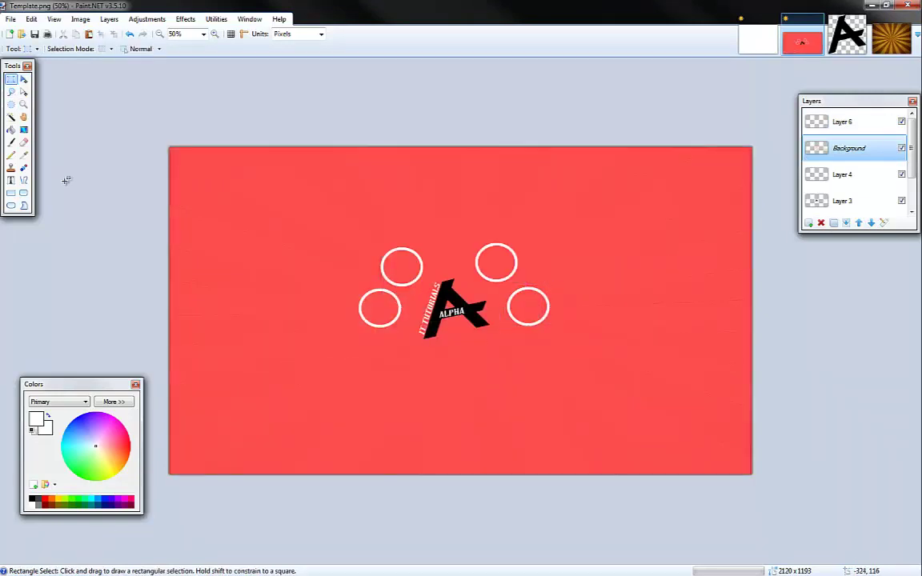
Choose light red FF7F7F and flood-fill inside the lower circle to the left of the A logo
left_click(113, 470)
left_click(10, 129)
left_click(113, 402)
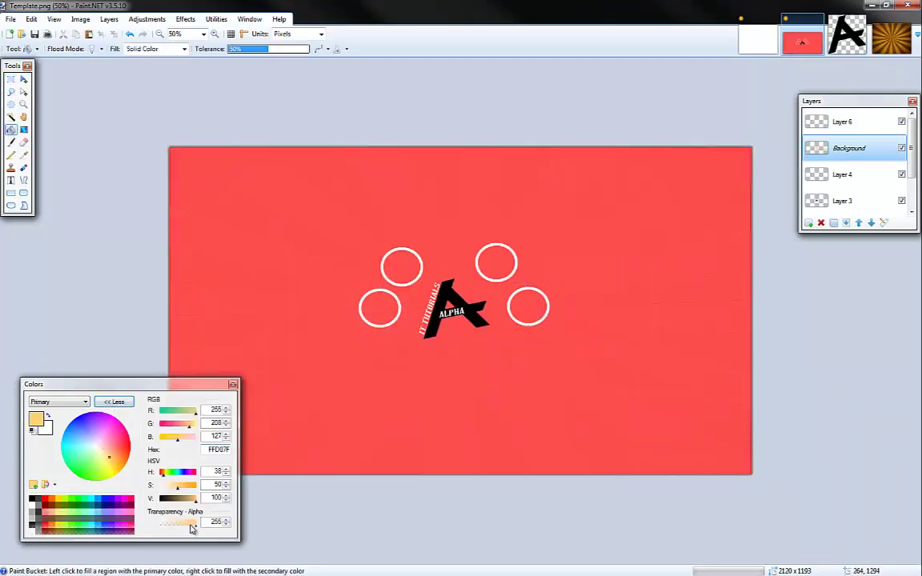
left_click(51, 513)
left_click(373, 305)
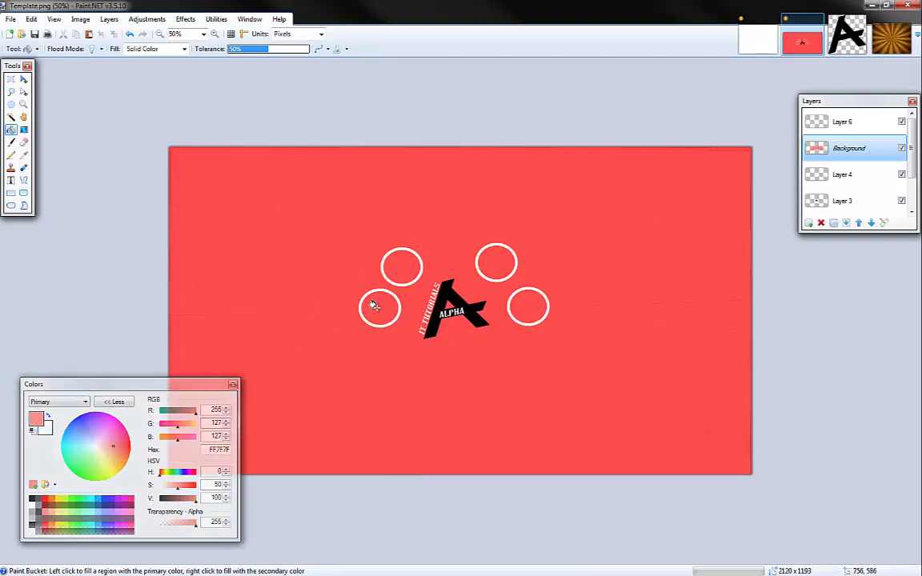
Choose dark red 7F0000 and flood-fill all four circles around the A logo on Layer 6
left_click(48, 506)
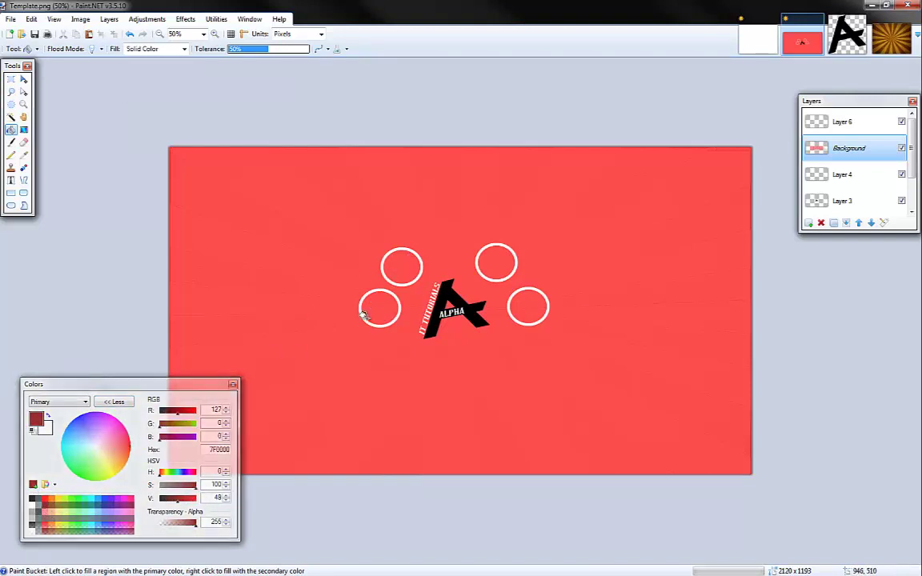
left_click(849, 121)
left_click(401, 267)
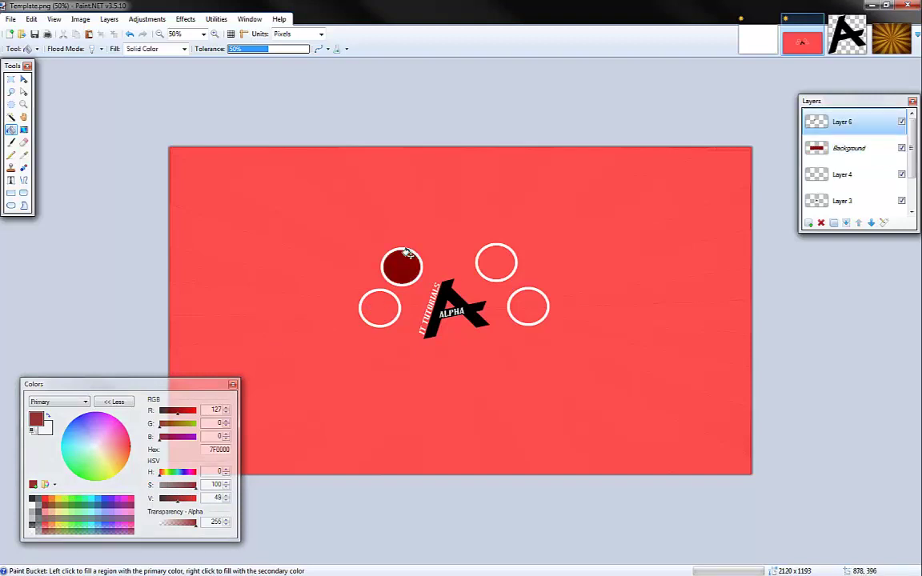
left_click(380, 307)
left_click(497, 263)
left_click(528, 307)
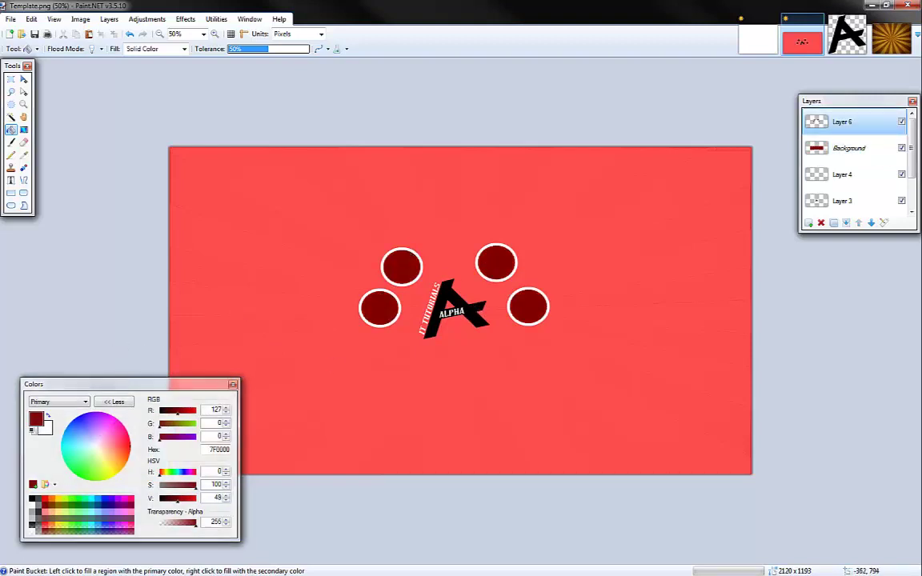
Choose red BE0000 and paint three dots inside each of the four circles with a 30-wide brush
left_click(45, 500)
left_click(52, 499)
left_click(46, 506)
left_click_drag(182, 422, 187, 411)
key("b")
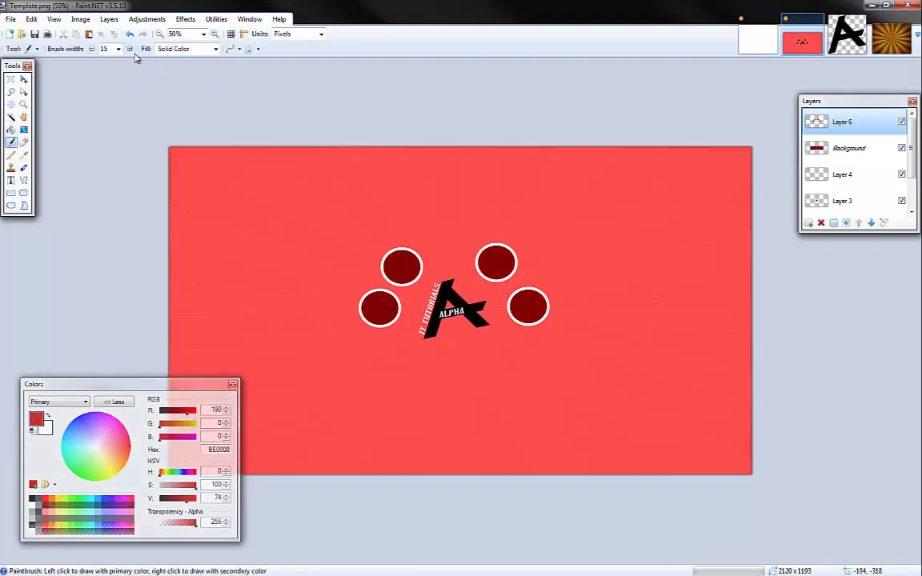
left_click(129, 49)
left_click(129, 49)
left_click(129, 49)
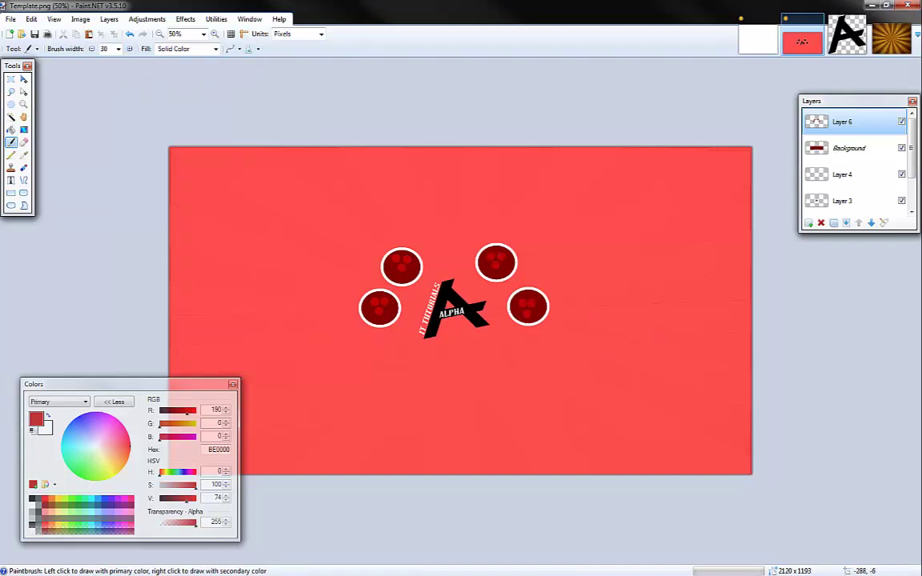
key("ctrl+o")
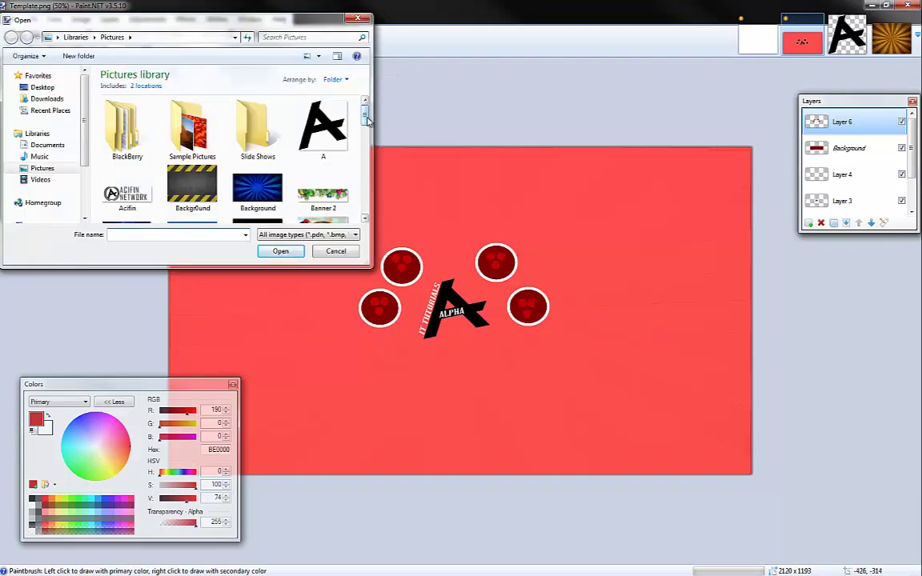
scroll(366, 144, "down", 5)
left_click(336, 250)
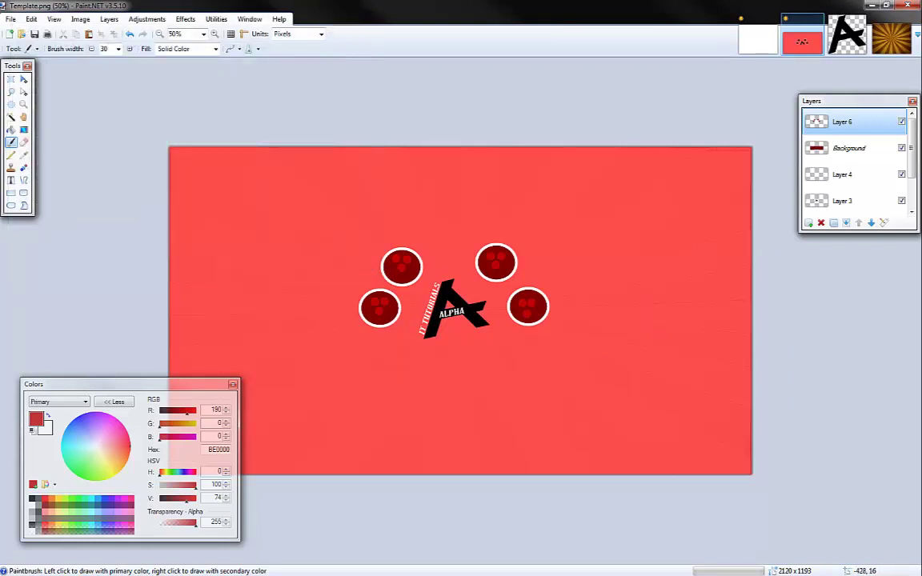
left_click(23, 180)
left_click(164, 49)
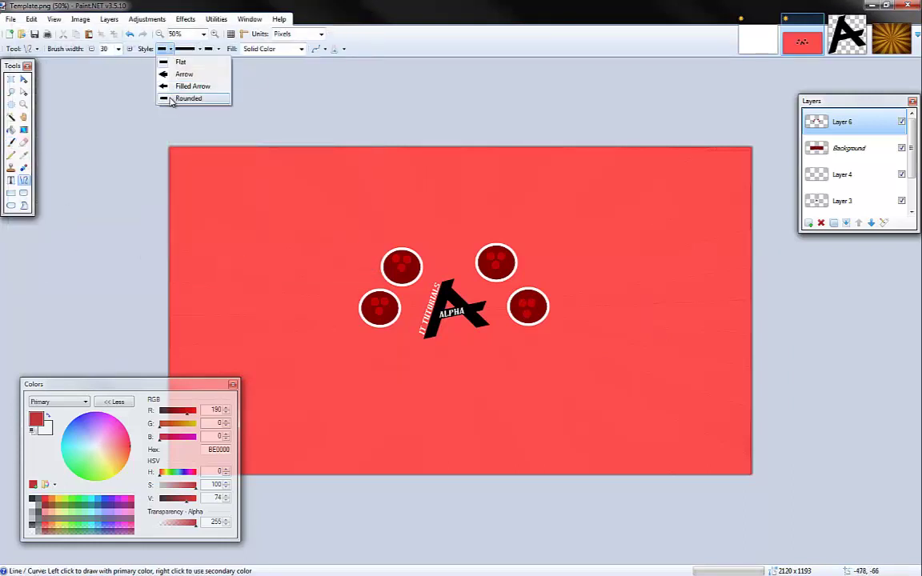
left_click(182, 96)
Raise the Background template layer's opacity to check its guides, and undo the change
left_click(881, 148)
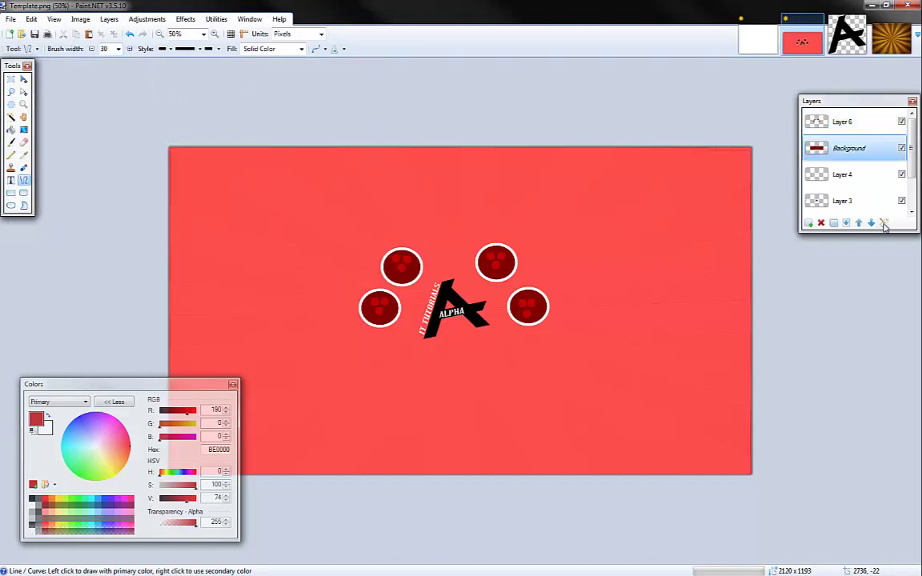
left_click(884, 223)
left_click(471, 337)
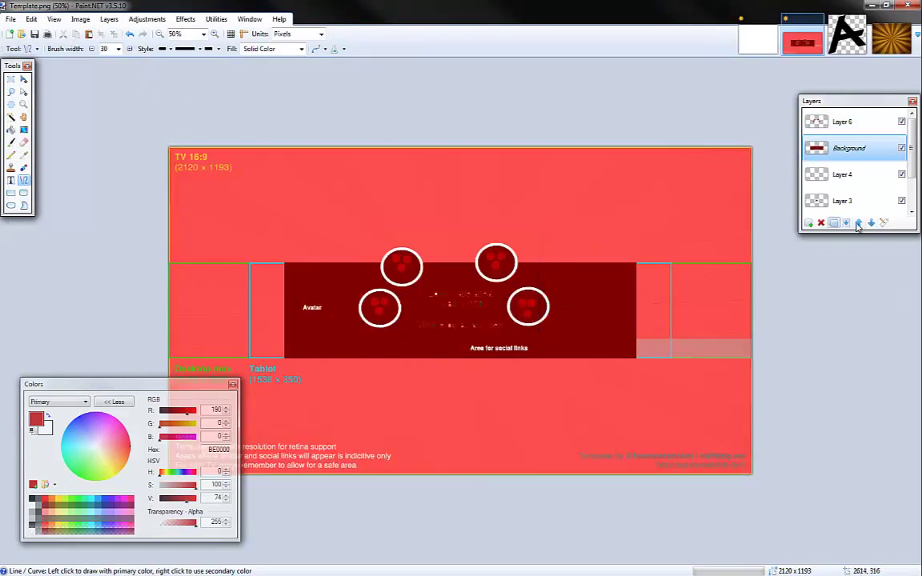
key("ctrl+z")
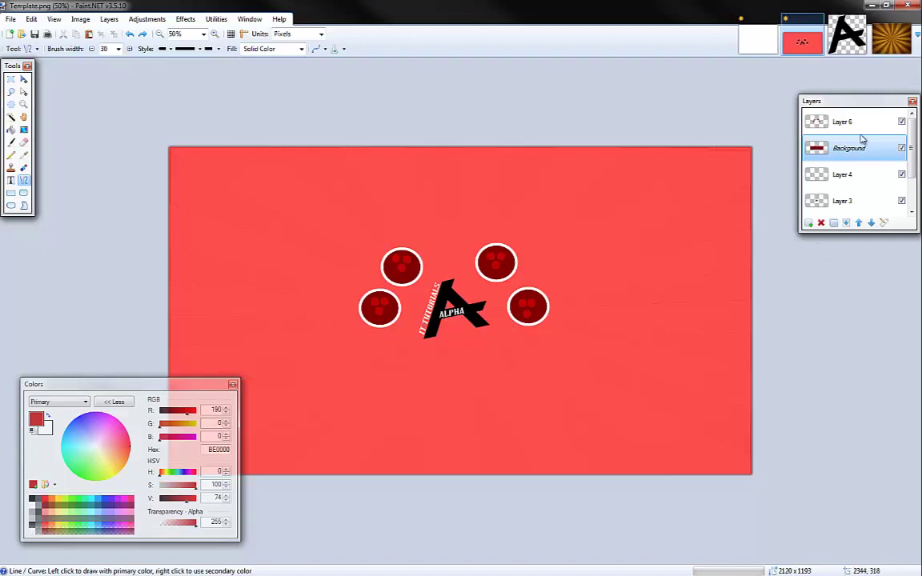
Add a new layer above Layer 3 and write SUBSCRIBE on it in white FFFFFF at font size 20, below and left of the circles
left_click(832, 201)
left_click(11, 181)
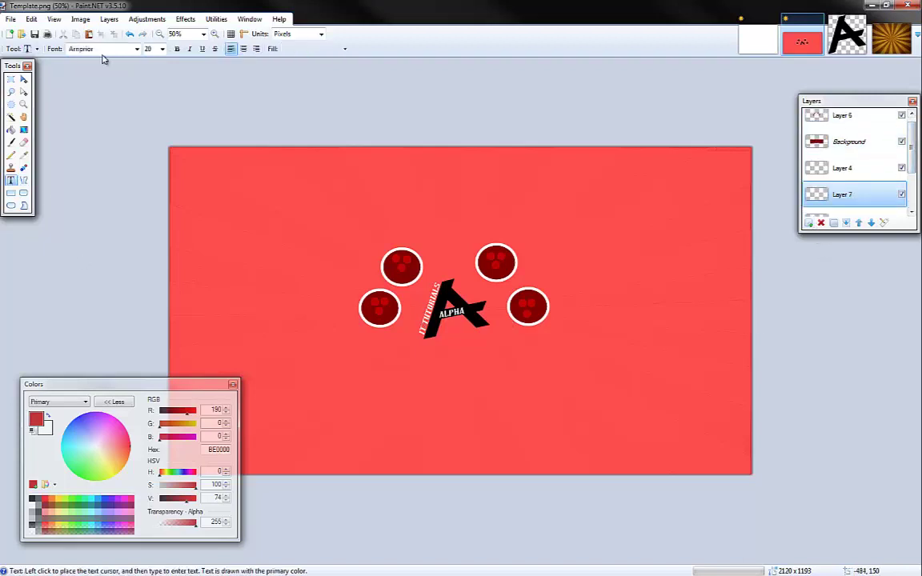
key("BackSpace")
left_click(32, 507)
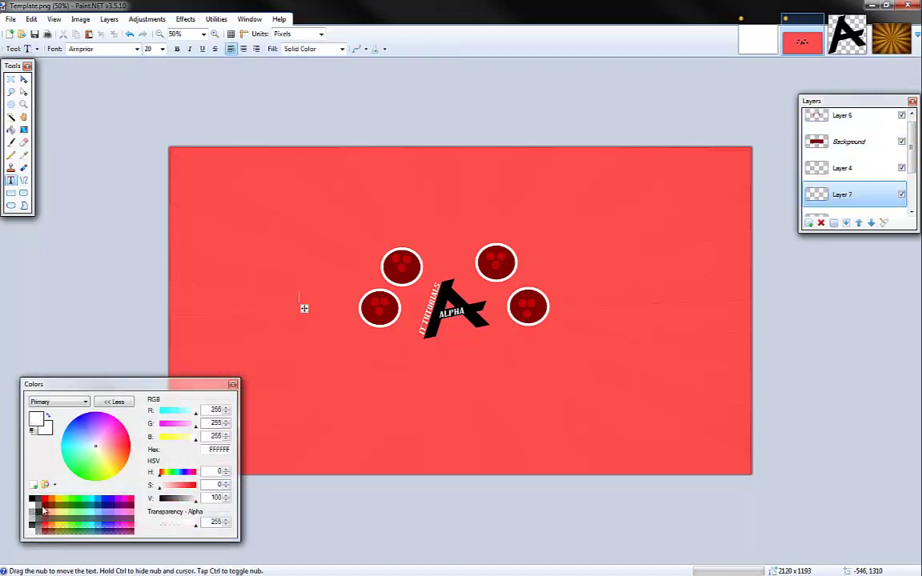
type("SUBSCRIBE")
left_click_drag(346, 324, 342, 371)
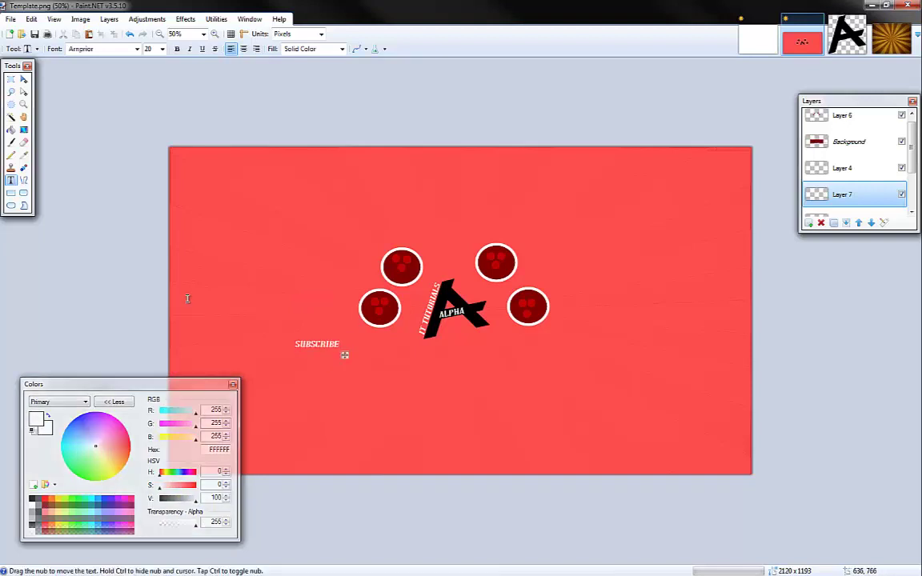
Select the SUBSCRIBE text, move it beneath the lower circle left of the A logo, and lower Layer 7's opacity
left_click(24, 79)
key("s")
left_click_drag(294, 339, 374, 363)
left_click(24, 79)
left_click(884, 223)
left_click_drag(528, 315, 515, 318)
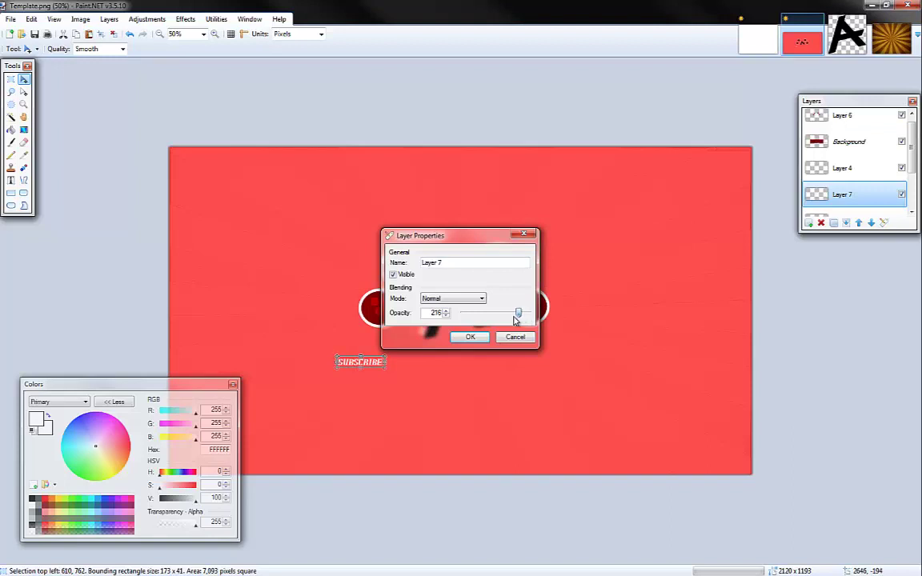
left_click(471, 338)
Delete the small SUBSCRIBE text and write SUBSCRIBE again at font size 26 in the lower part of the banner
left_click_drag(370, 367, 466, 332)
key("Delete")
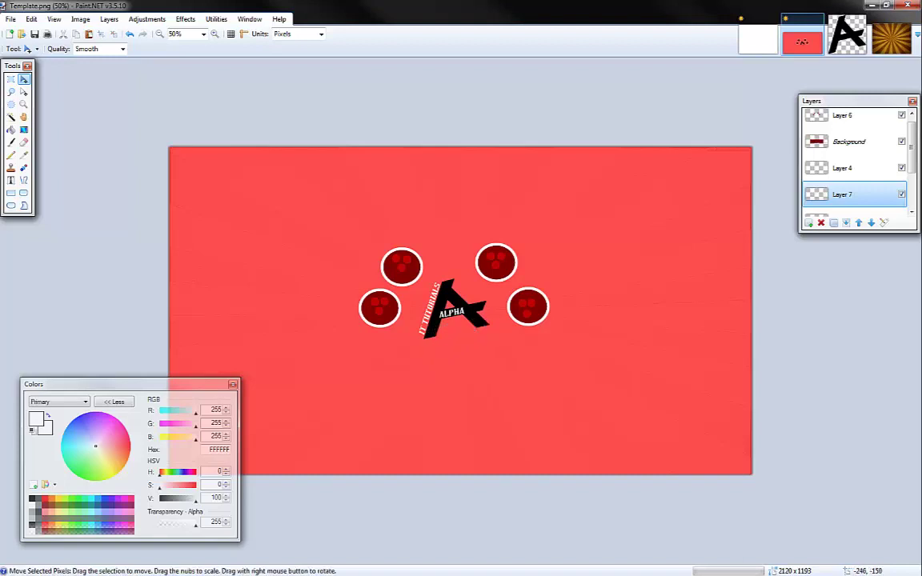
left_click(19, 184)
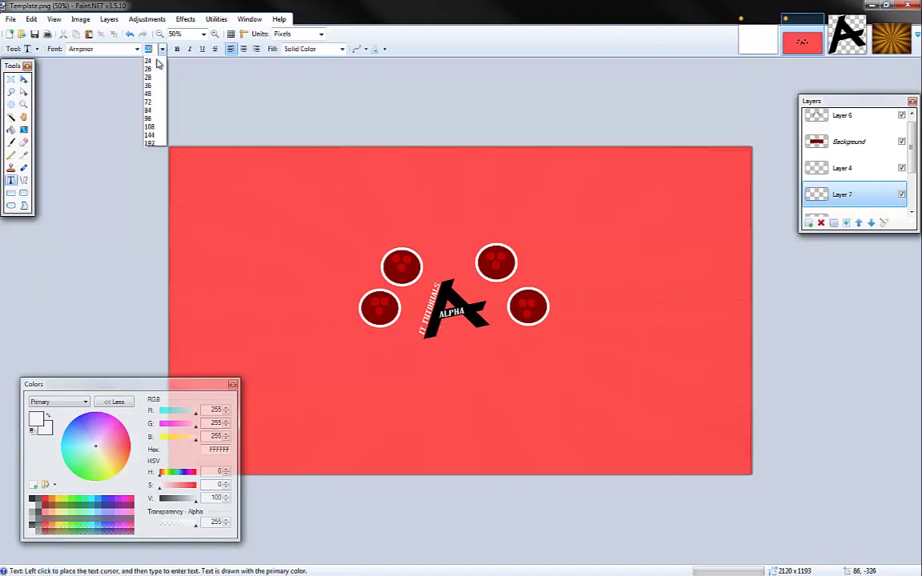
left_click(296, 379)
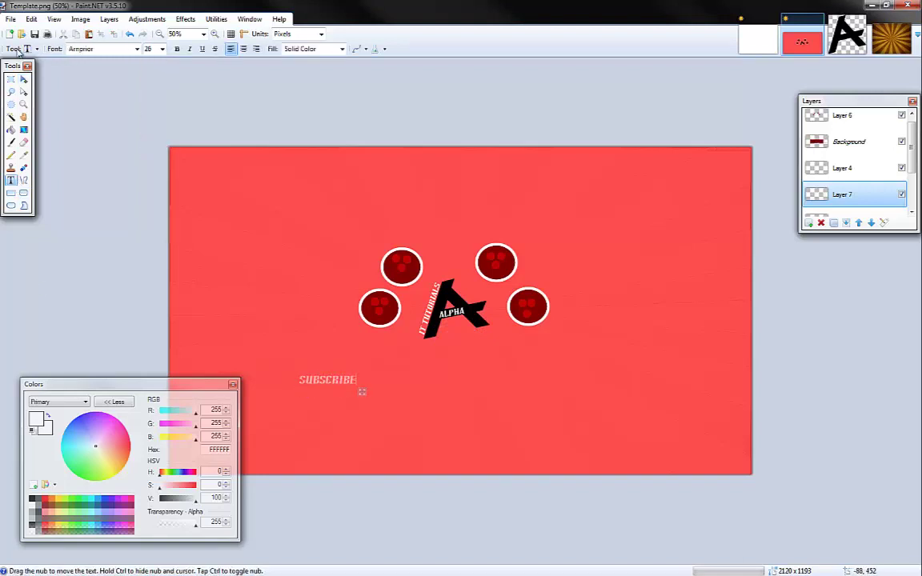
Select the larger SUBSCRIBE text, move it beneath the lower circle right of the A logo, and clear the selection
left_click(12, 79)
left_click_drag(298, 372, 348, 390)
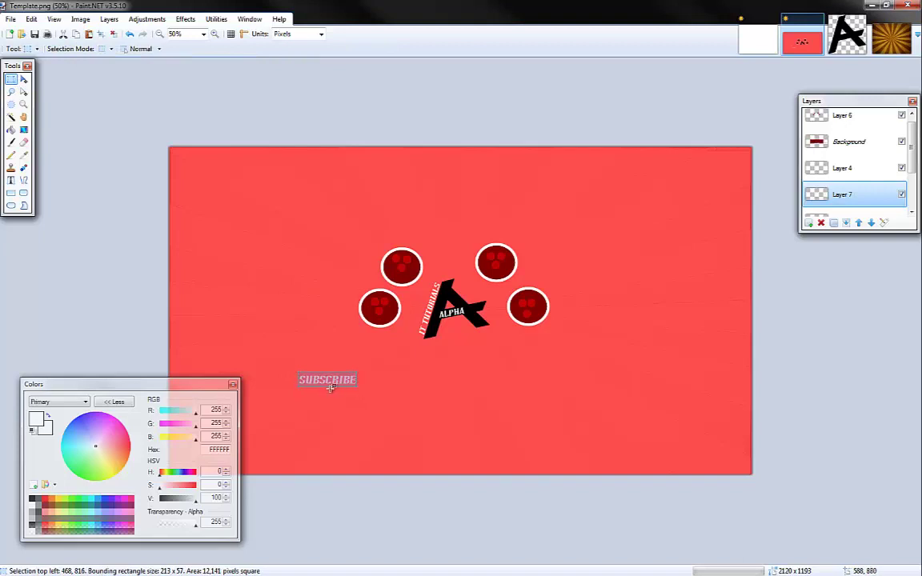
key("m")
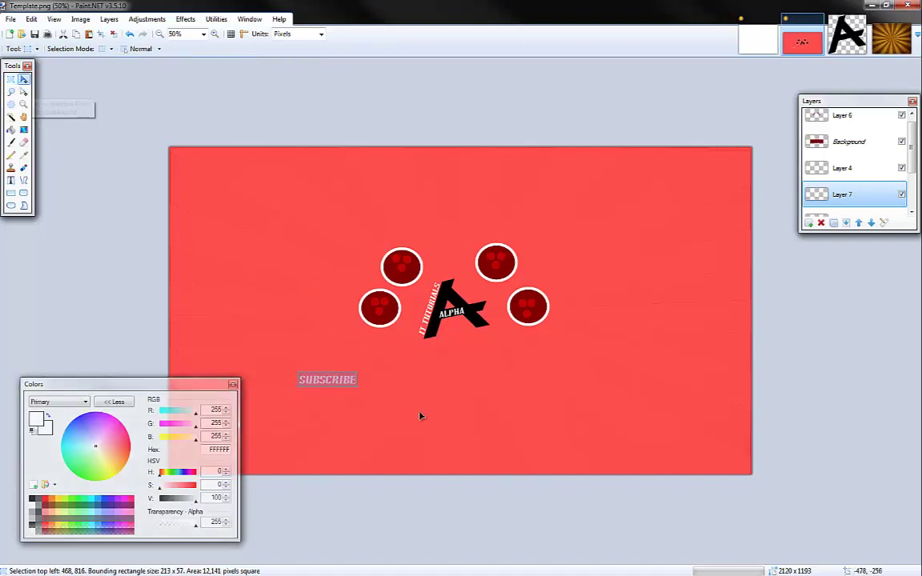
left_click_drag(351, 383, 513, 341)
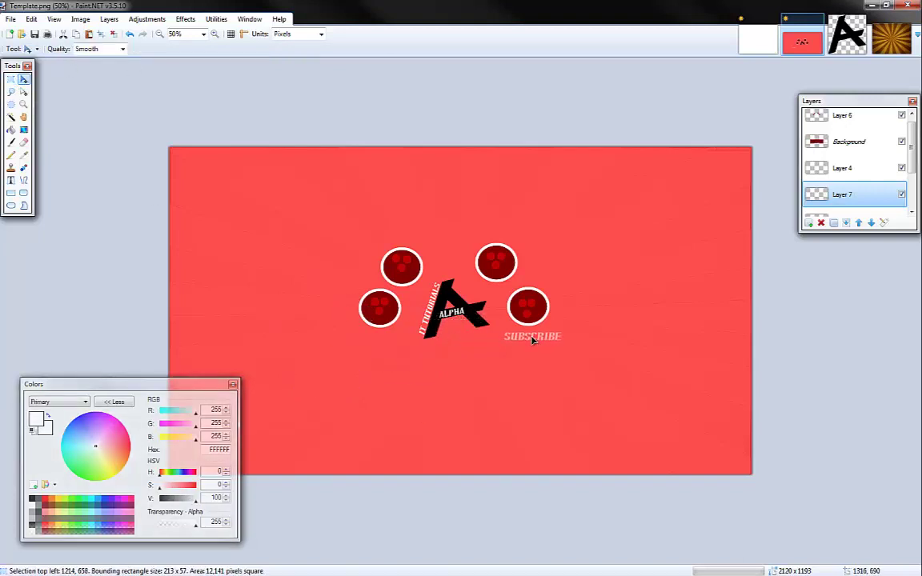
left_click(11, 79)
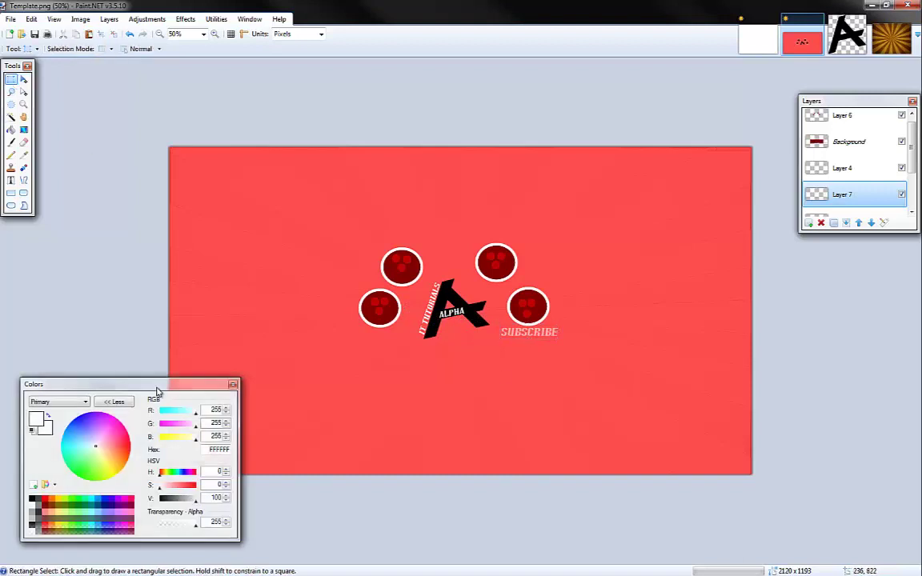
Move the SUBSCRIBE text directly under the A logo, tilt it slightly upward to the right, and clear the selection
left_click_drag(192, 389, 124, 429)
left_click(24, 80)
left_click_drag(529, 338, 475, 337)
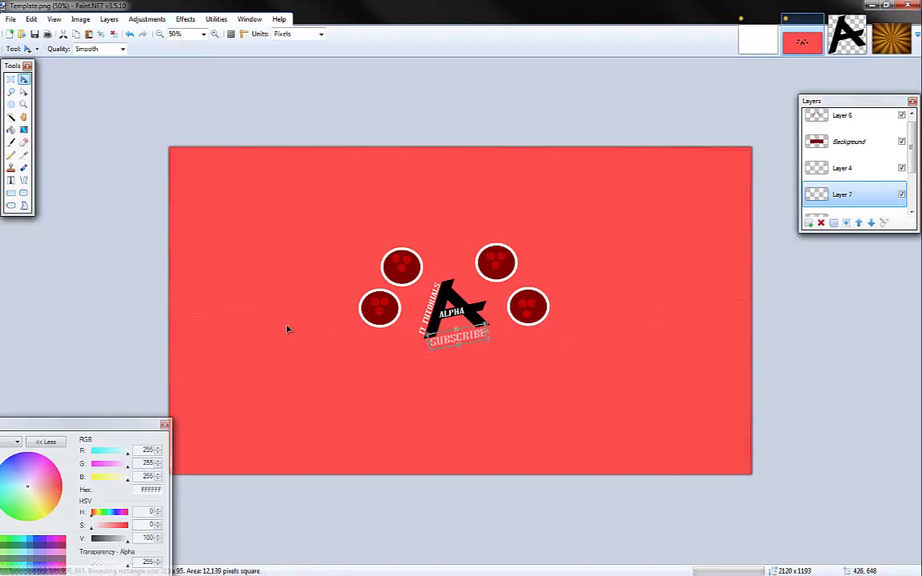
left_click(10, 79)
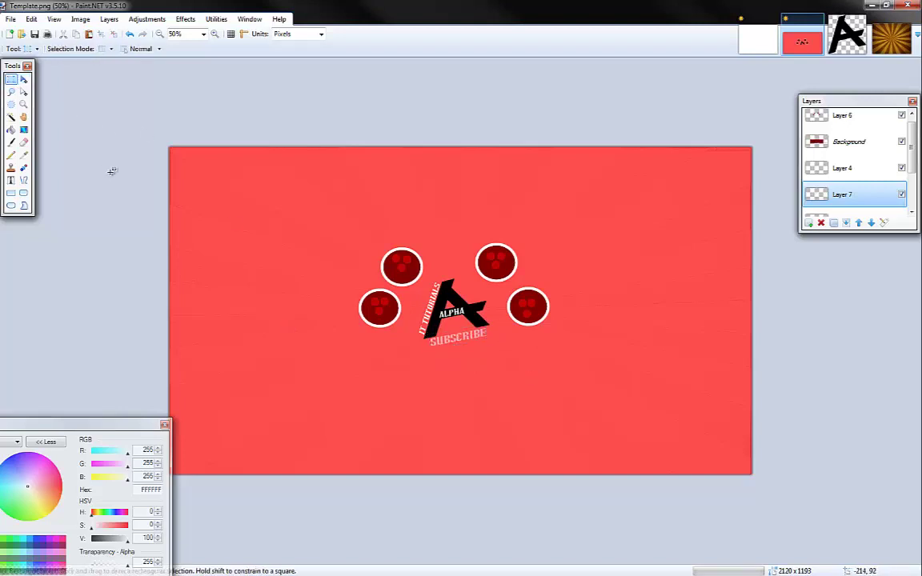